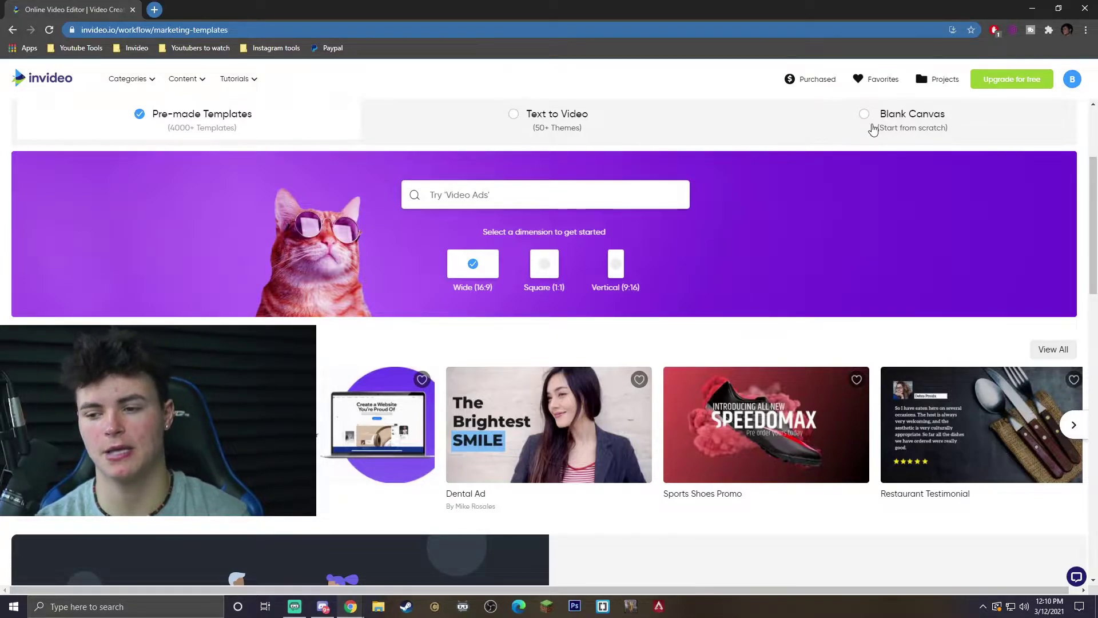
Start a new video from a Blank Canvas in the Wide (16:9) dimension.
left_click(872, 129)
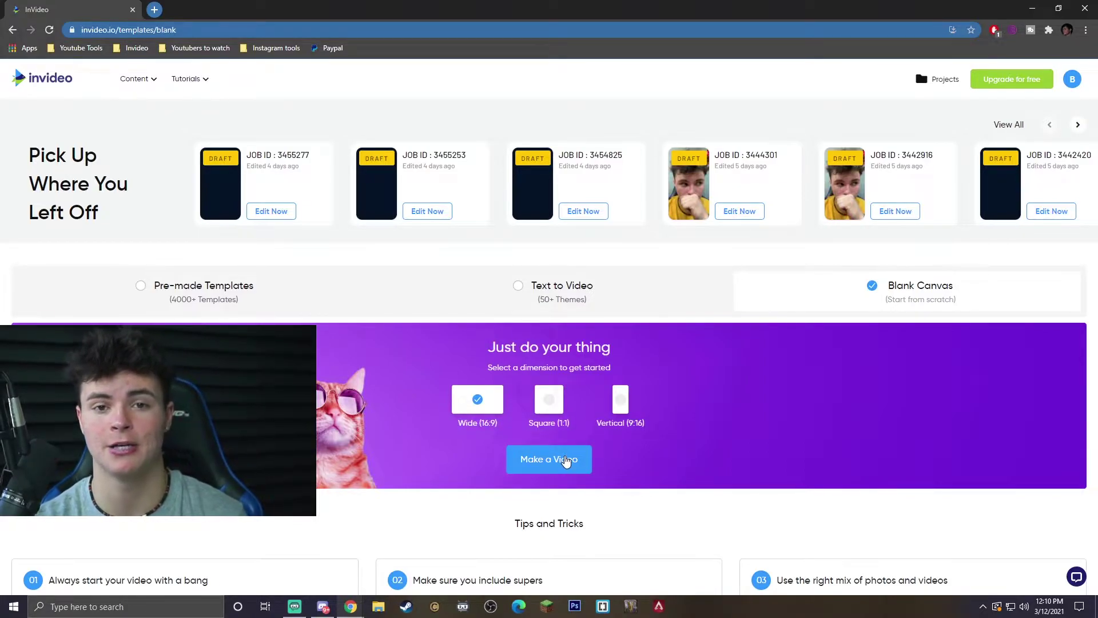
Create the blank 16:9 project and add the uploaded gameplay clip untrimmed, about 39.8 seconds.
left_click(565, 461)
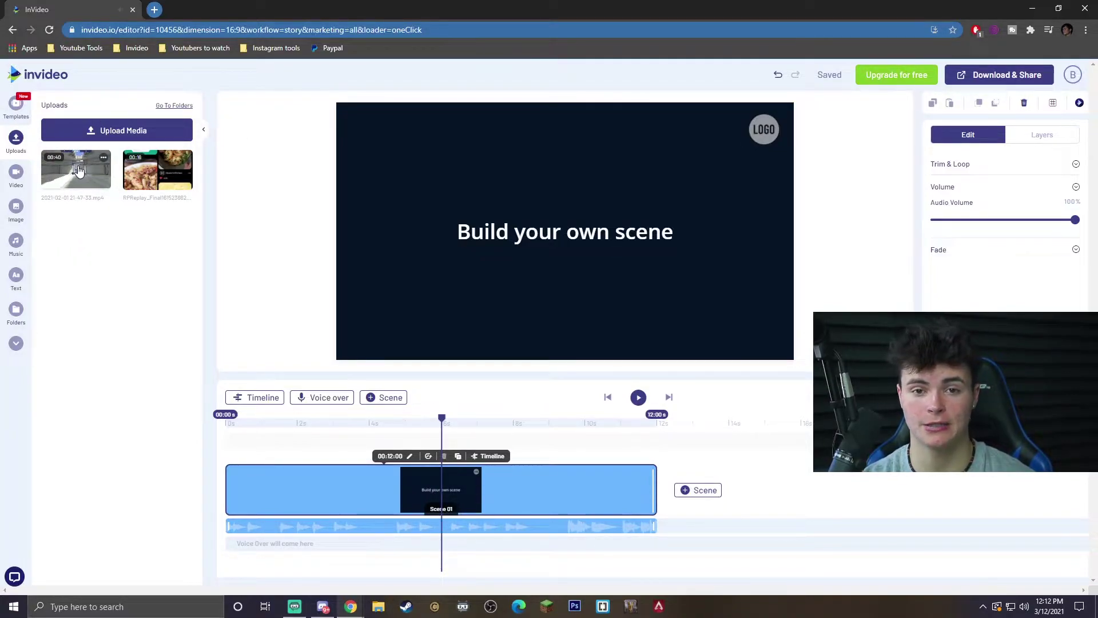
left_click_drag(100, 189, 513, 227)
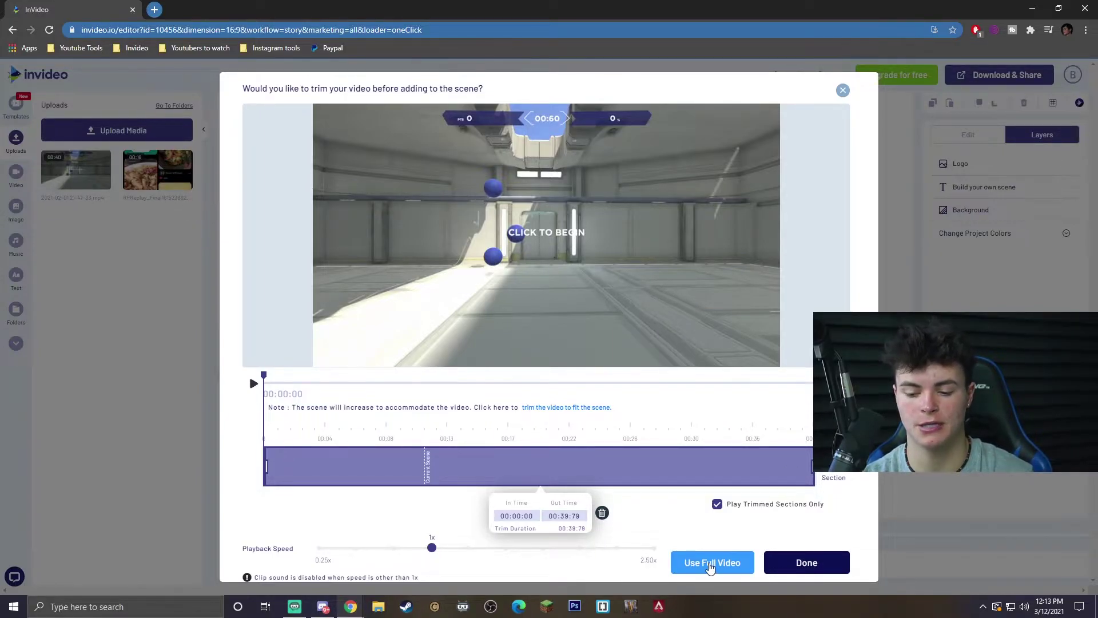
left_click(708, 566)
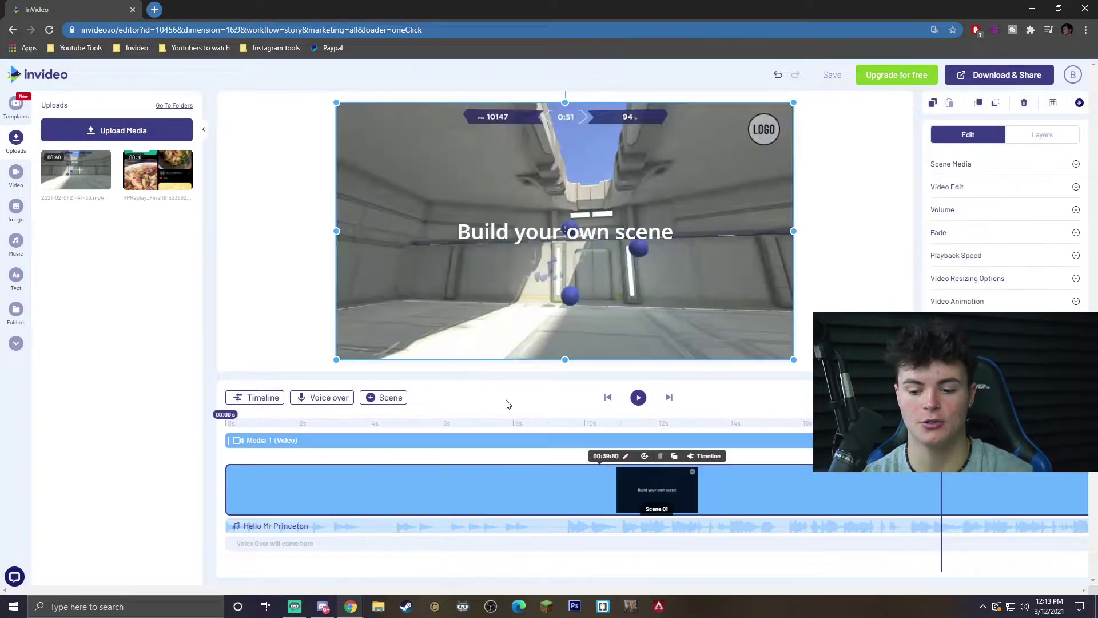
Delete the 'Build your own scene' text, then select the gameplay clip and expand Video Edit.
left_click(589, 240)
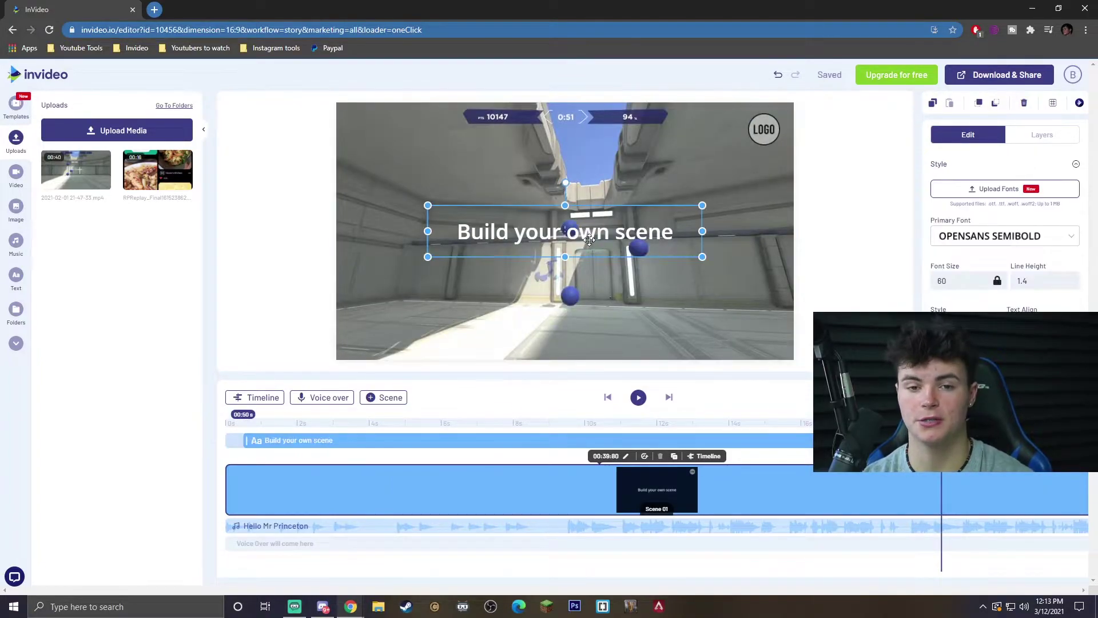
key("Delete")
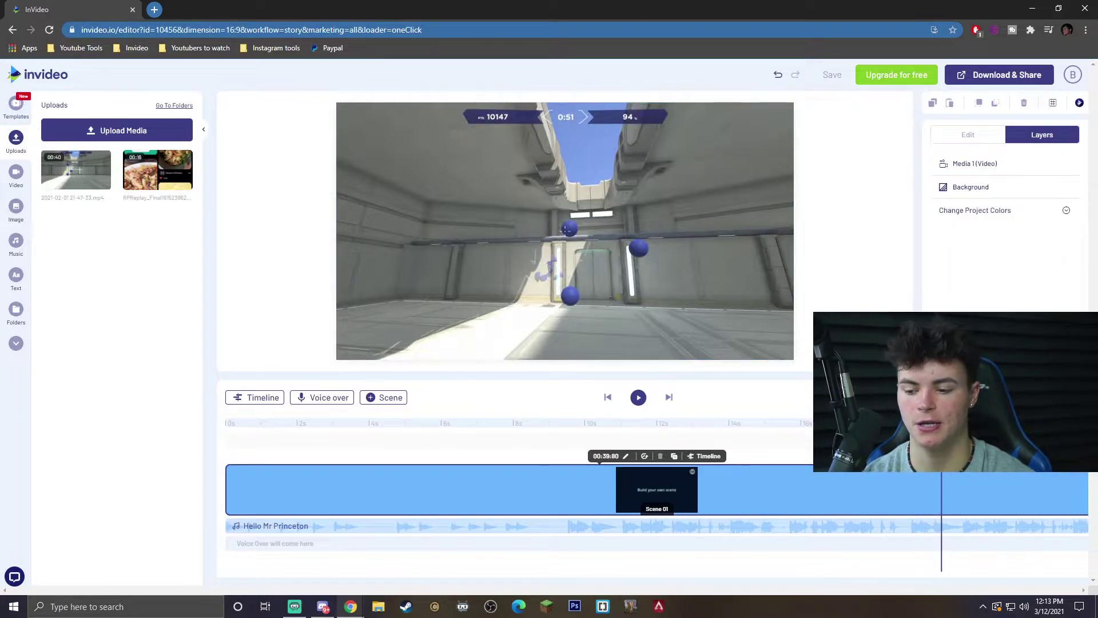
left_click_drag(941, 414, 528, 400)
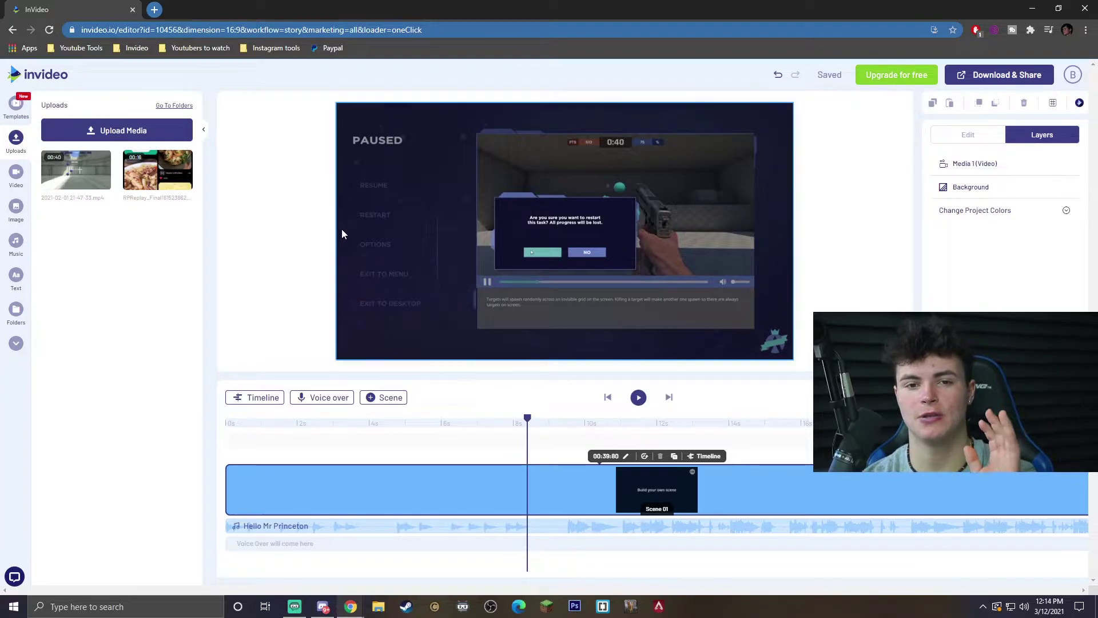
left_click(450, 187)
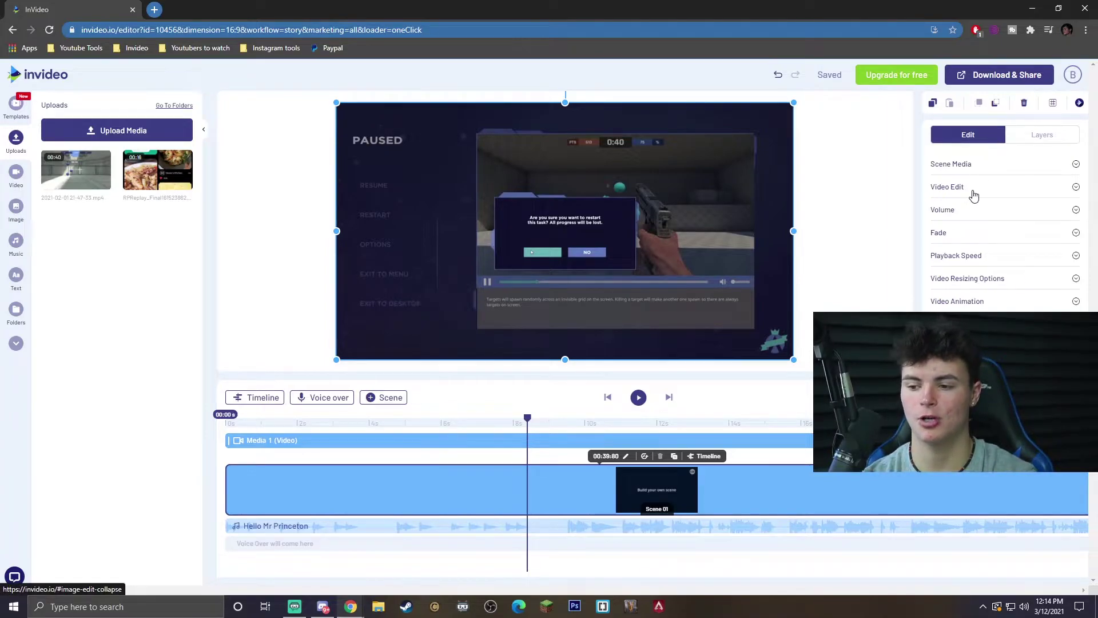
left_click(974, 195)
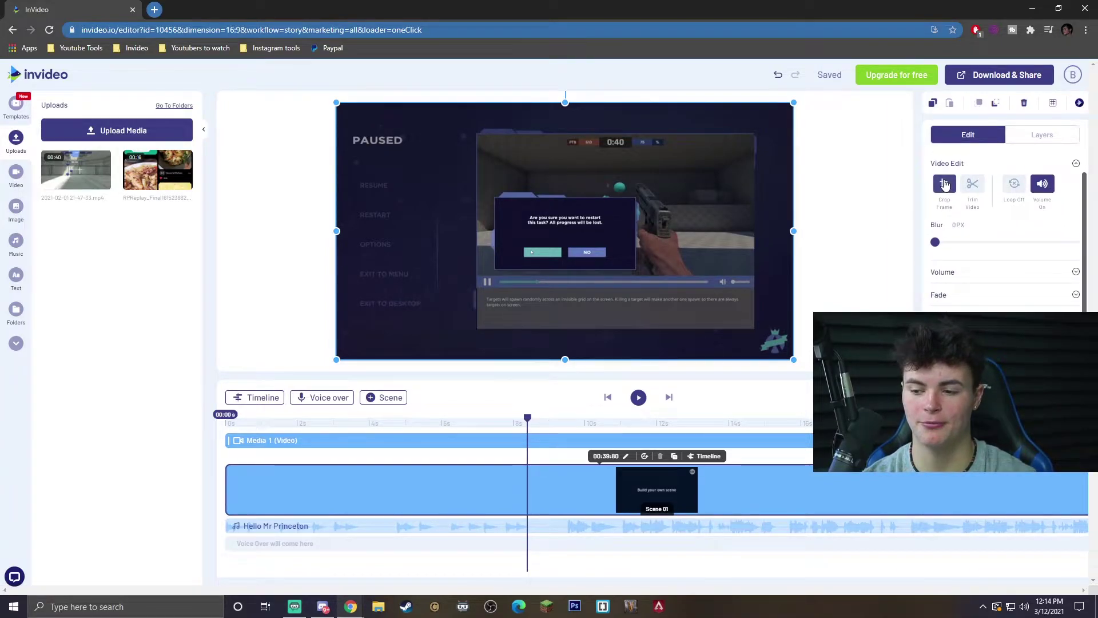
Draw a freeform crop box over the upper middle of the gameplay clip.
left_click(944, 184)
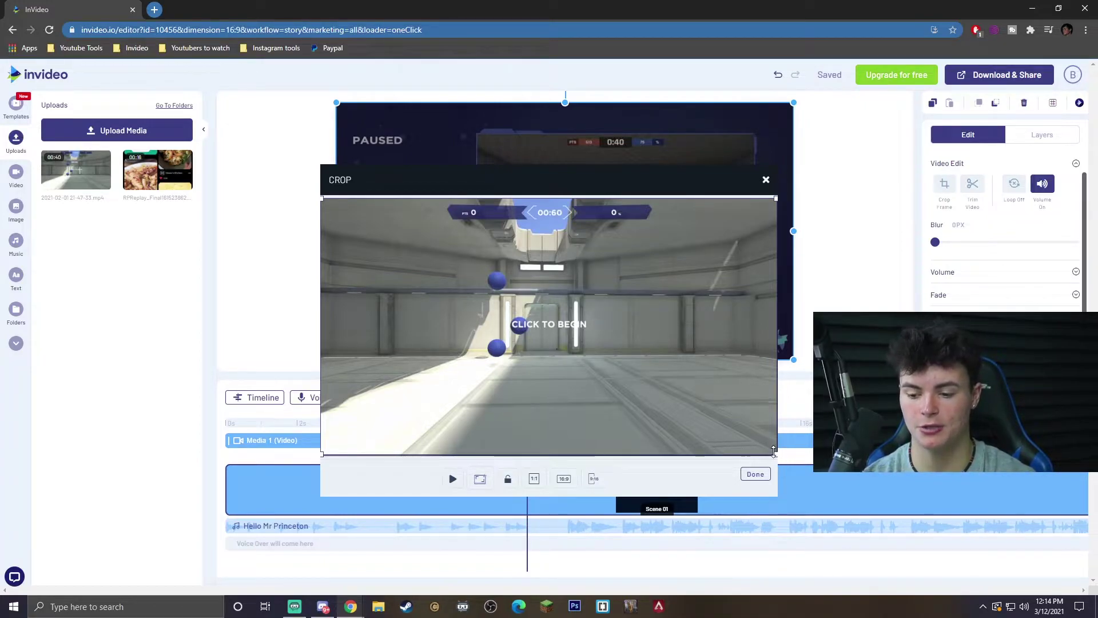
left_click_drag(775, 455, 600, 355)
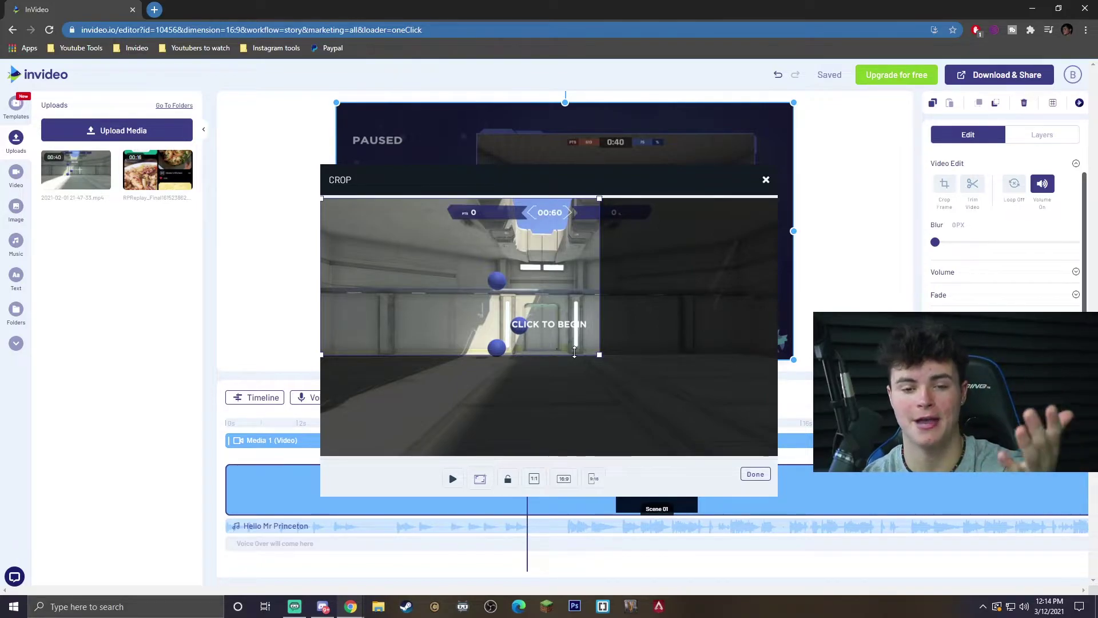
left_click_drag(526, 322, 600, 332)
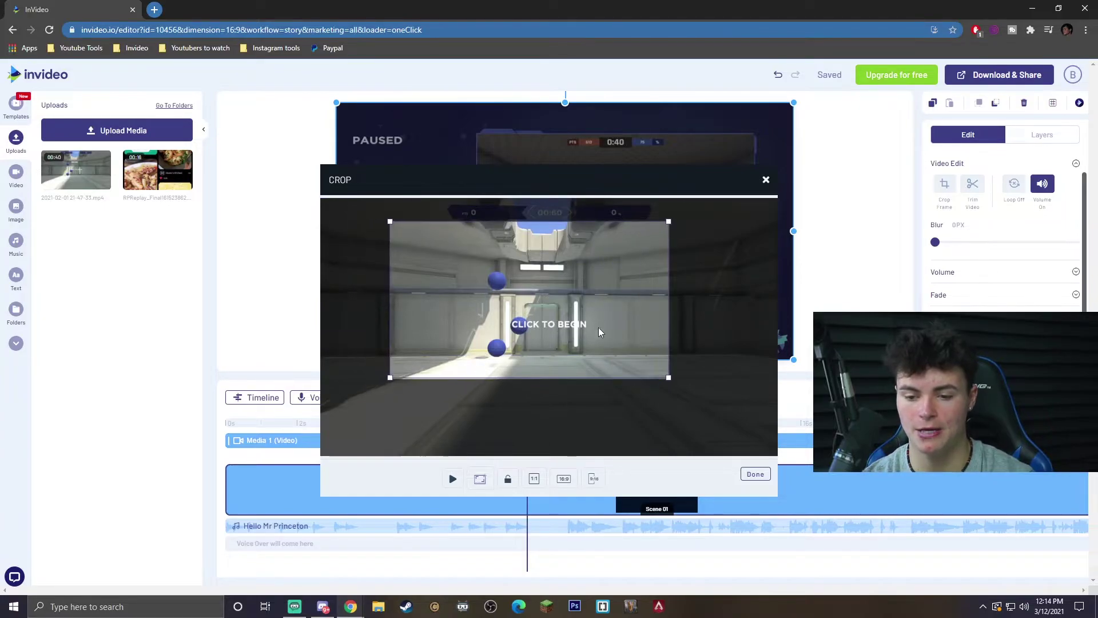
mouse_move(669, 372)
left_mouse_down()
mouse_move(723, 407)
mouse_move(651, 369)
left_mouse_up()
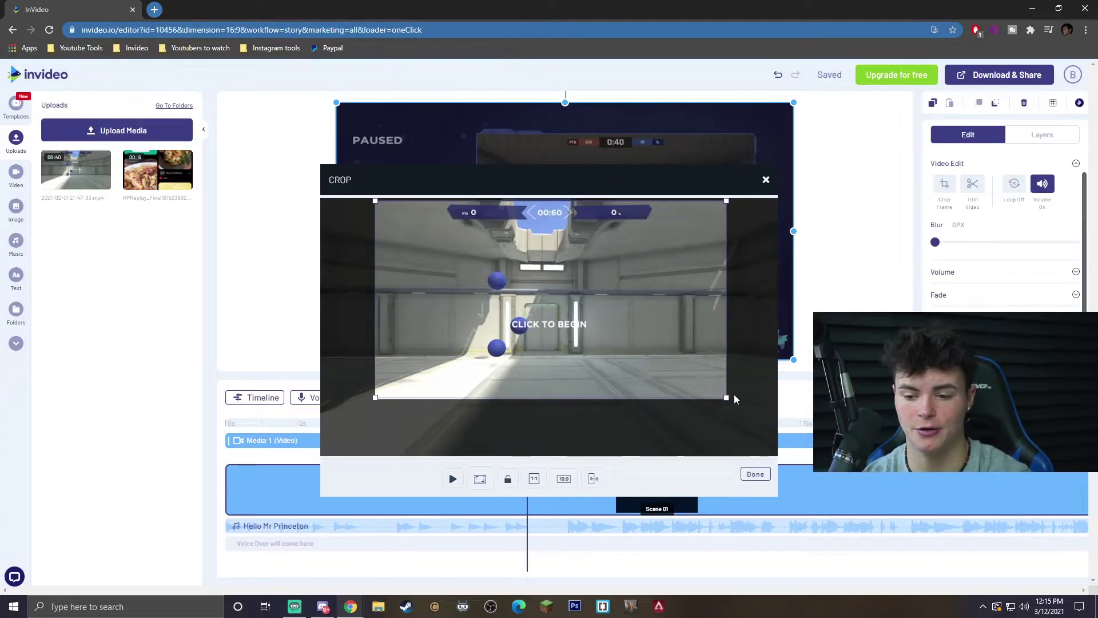
left_click_drag(720, 394, 680, 370)
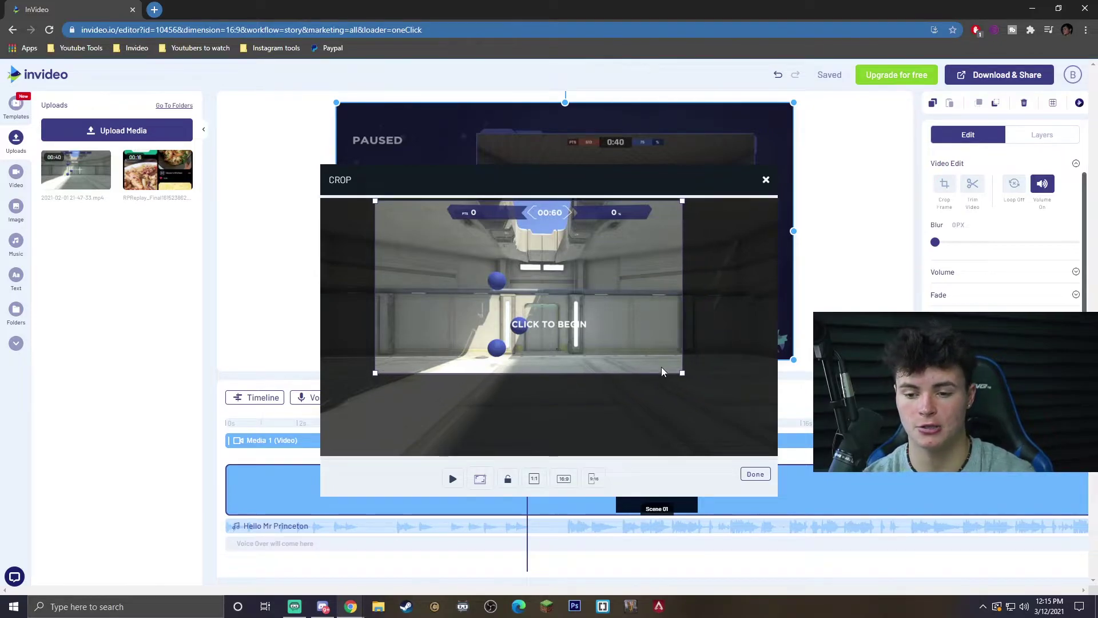
left_click_drag(626, 341, 630, 341)
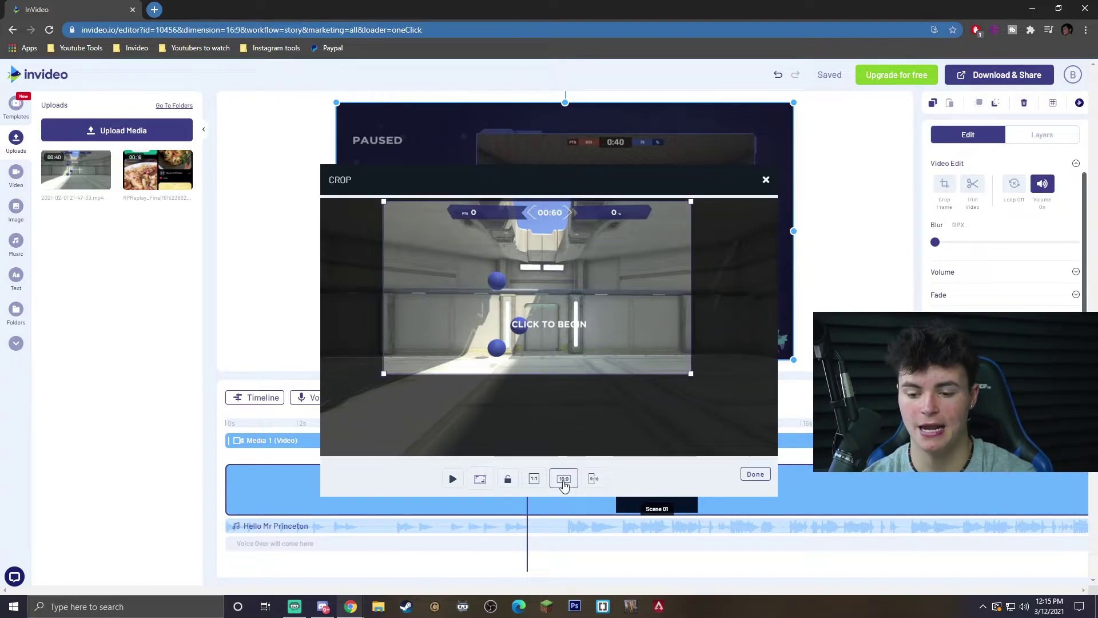
Lock the crop to the 16:9 preset and fit it around the game's centre targets.
left_click(593, 479)
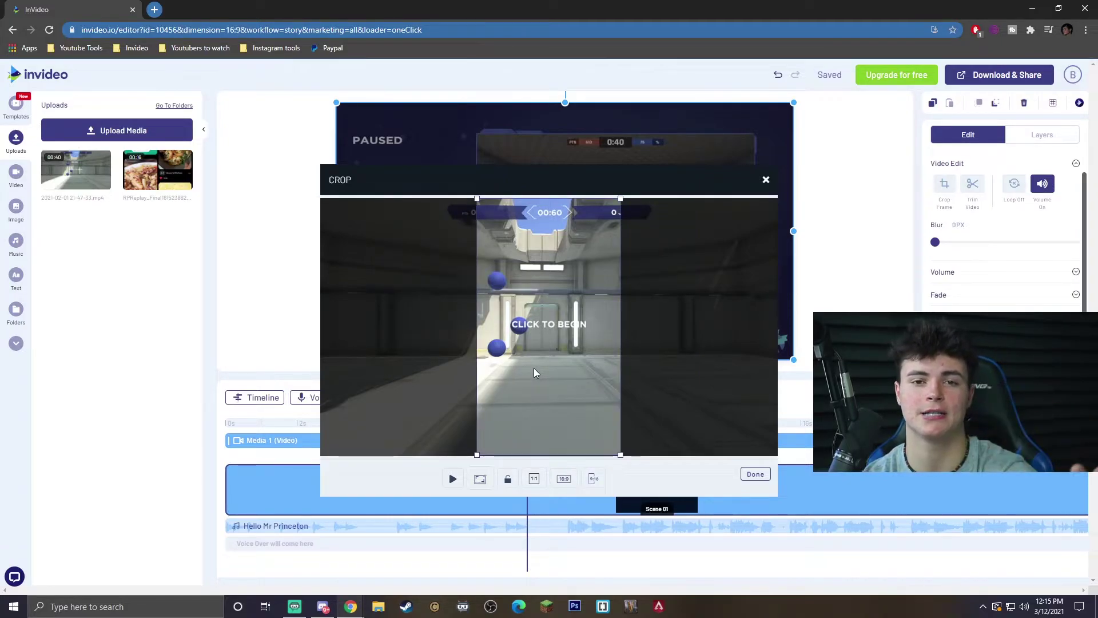
left_click(568, 479)
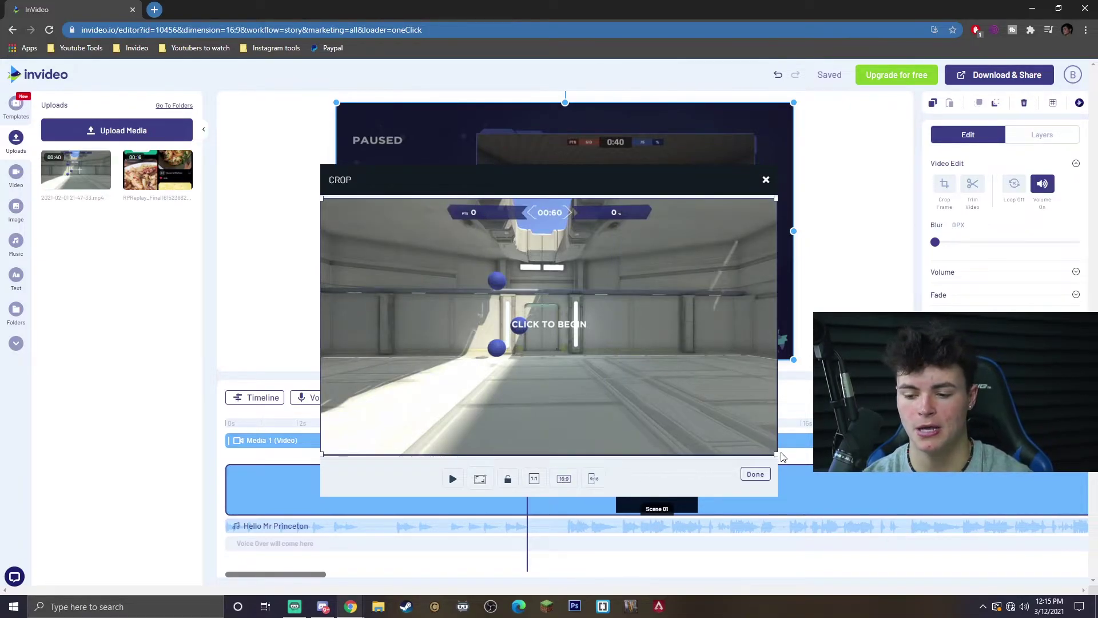
left_click_drag(775, 454, 645, 380)
left_click_drag(592, 356, 657, 356)
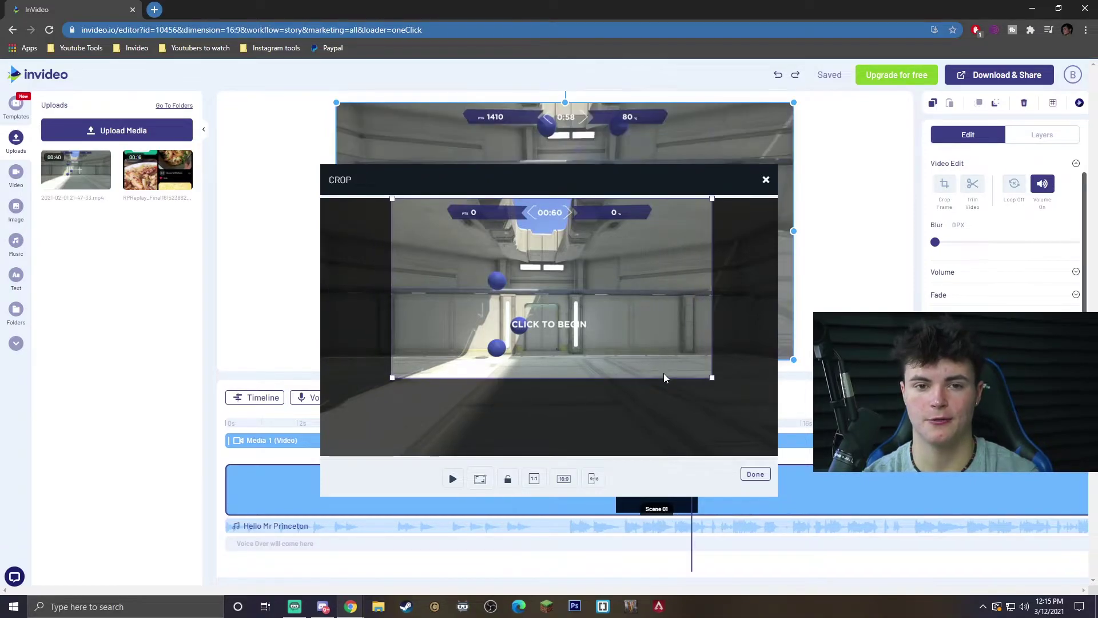
left_click_drag(393, 375, 463, 391)
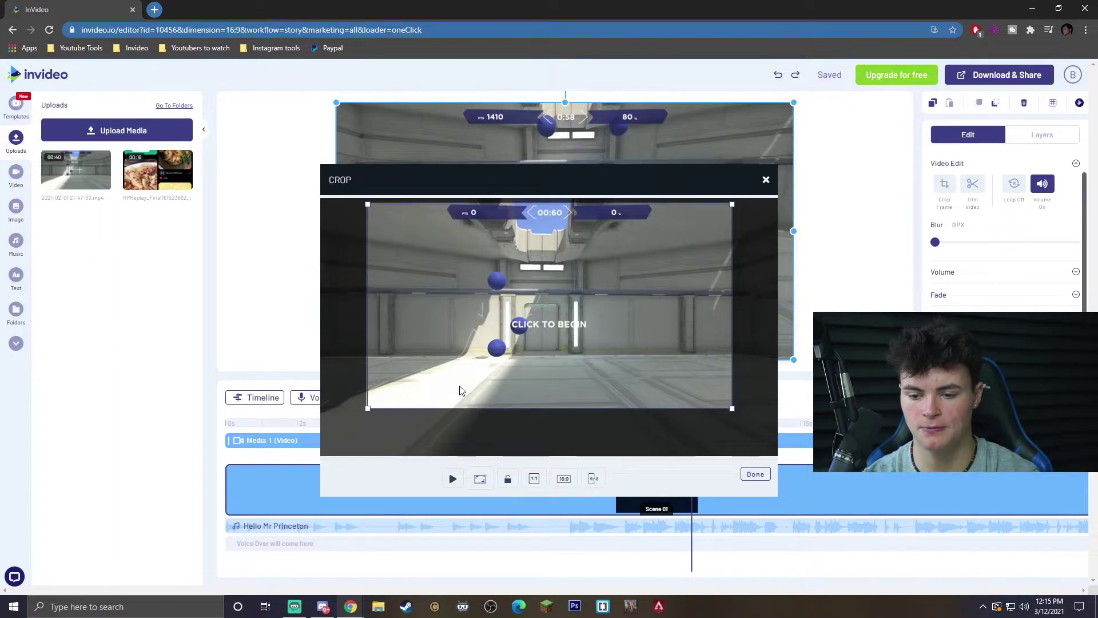
Apply the crop, preview the clip, and export the wide video at 720p.
left_click(755, 474)
left_click(638, 396)
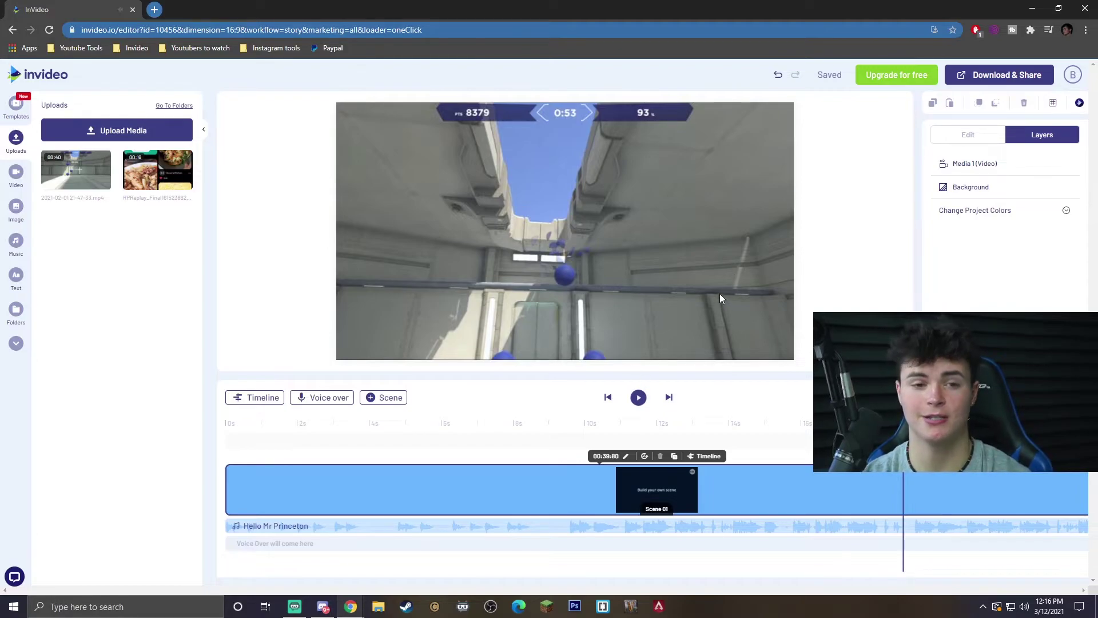
left_click(1014, 76)
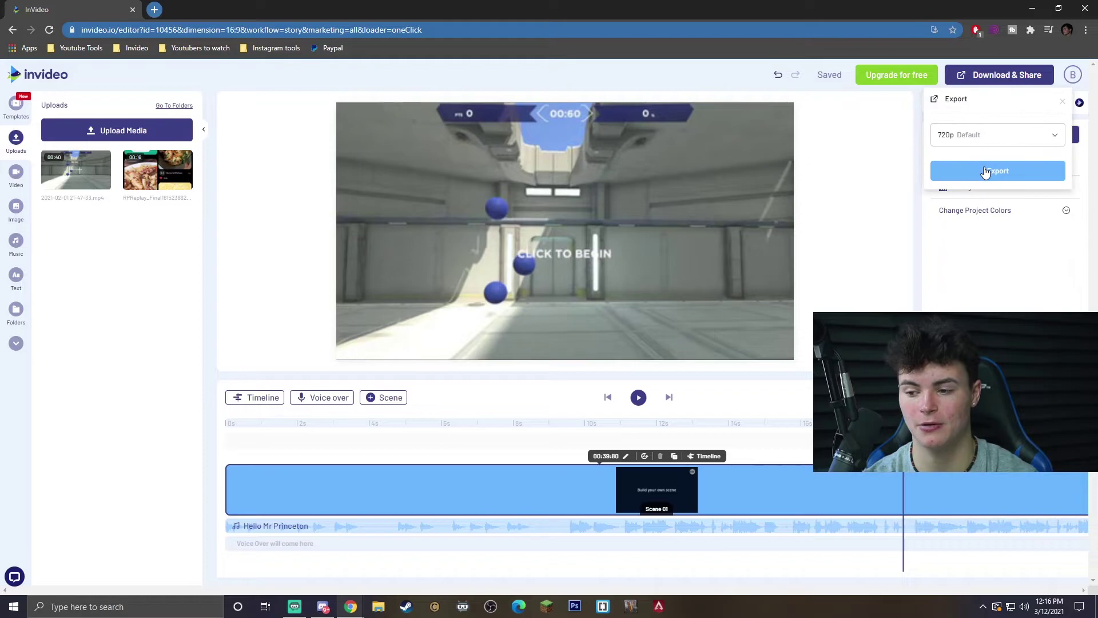
left_click(984, 171)
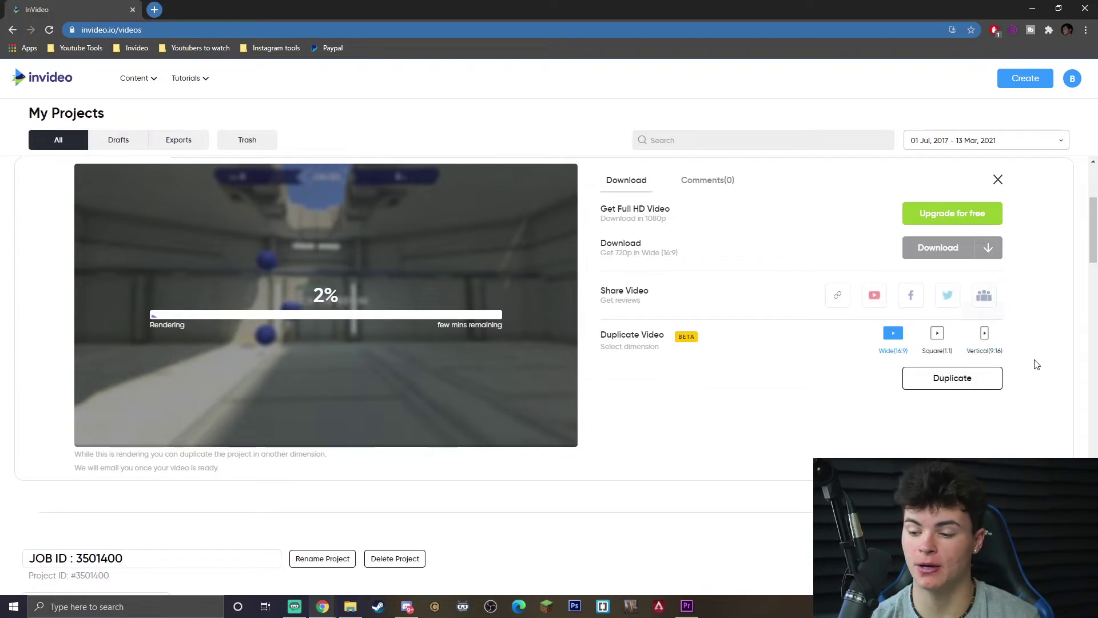
Duplicate the project as a Vertical (9:16) video.
left_click(985, 336)
left_click(951, 377)
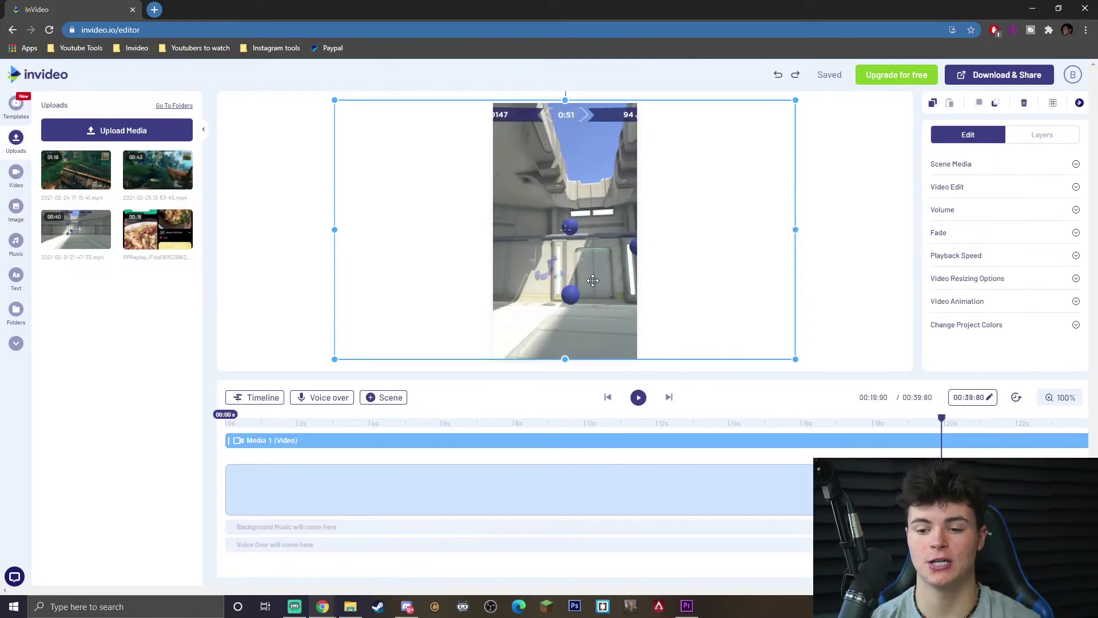
Crop the duplicate's gameplay clip with the 9:16 preset, centred over the scores.
left_click_drag(593, 284, 592, 279)
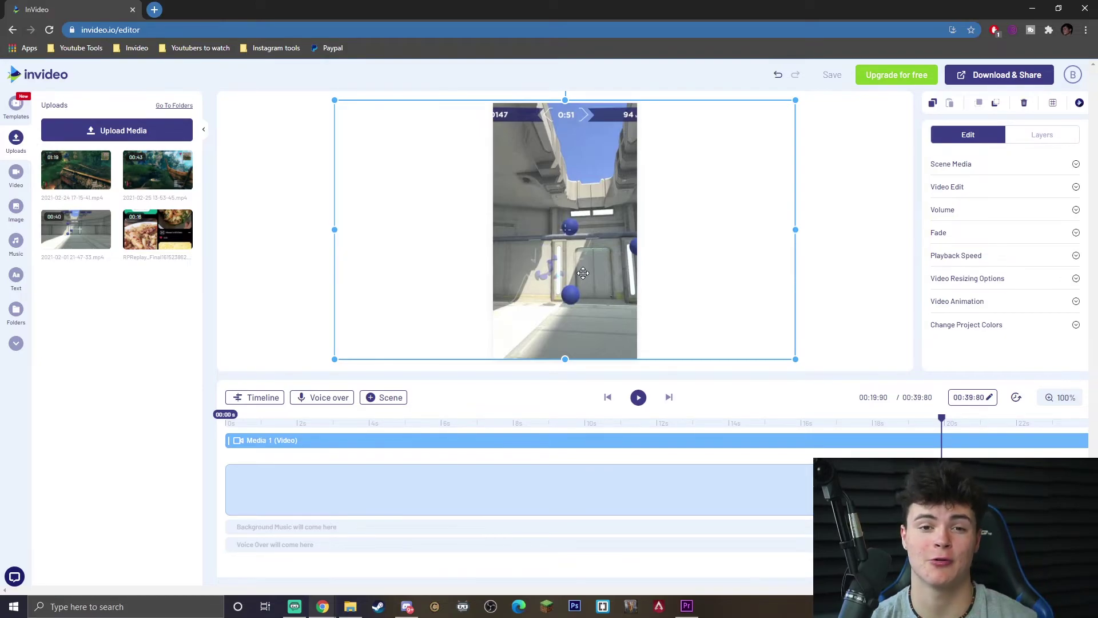
left_click(970, 186)
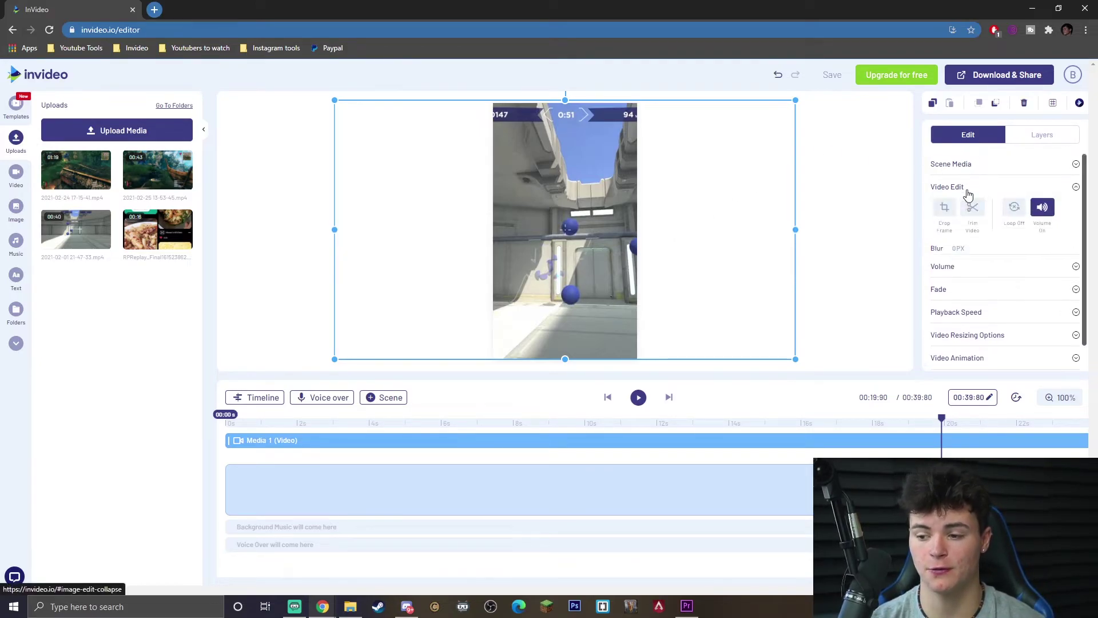
left_click(944, 194)
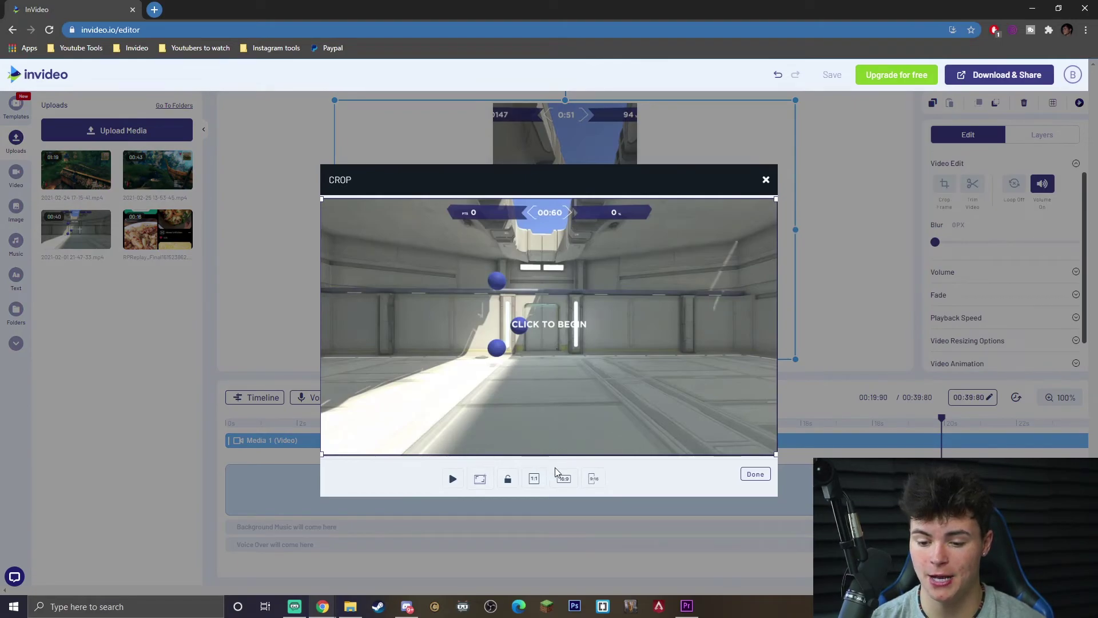
left_click(594, 478)
left_click_drag(544, 414, 540, 369)
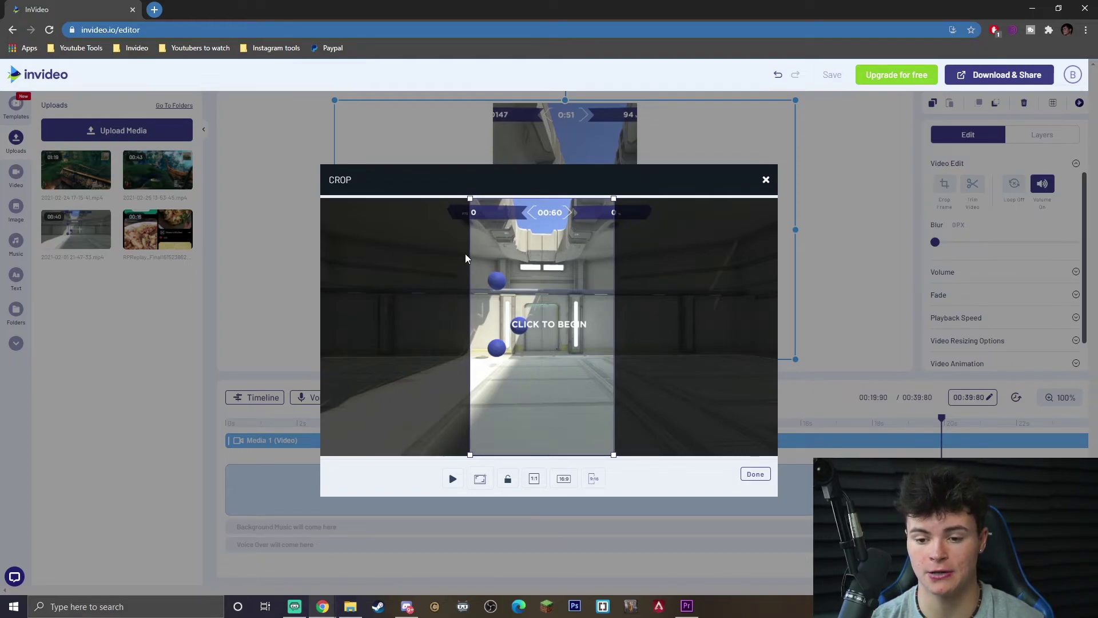
left_click(753, 473)
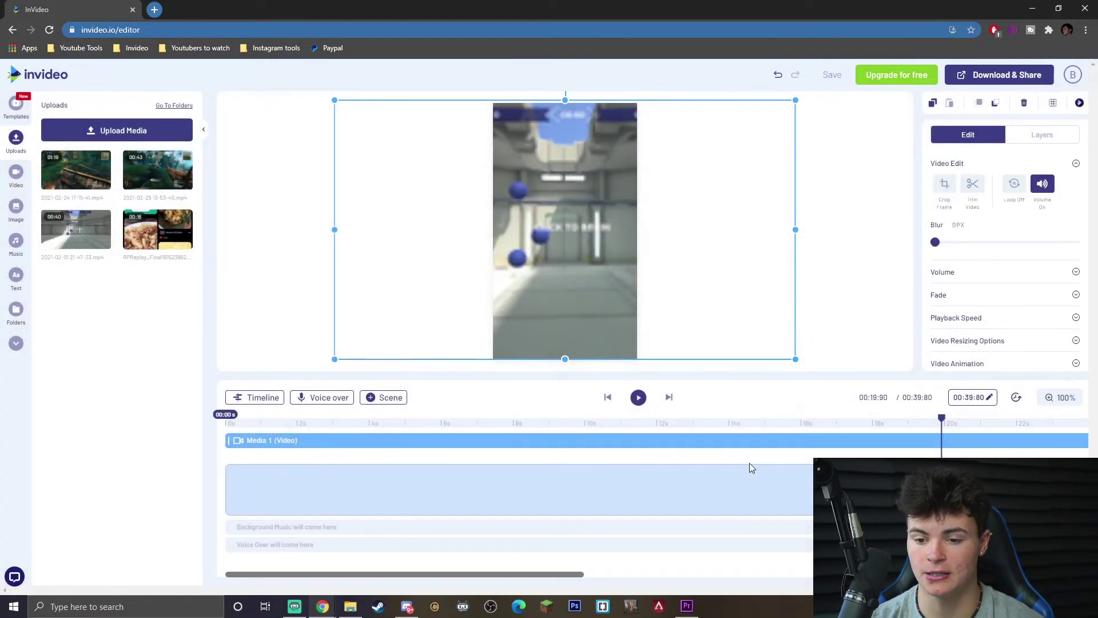